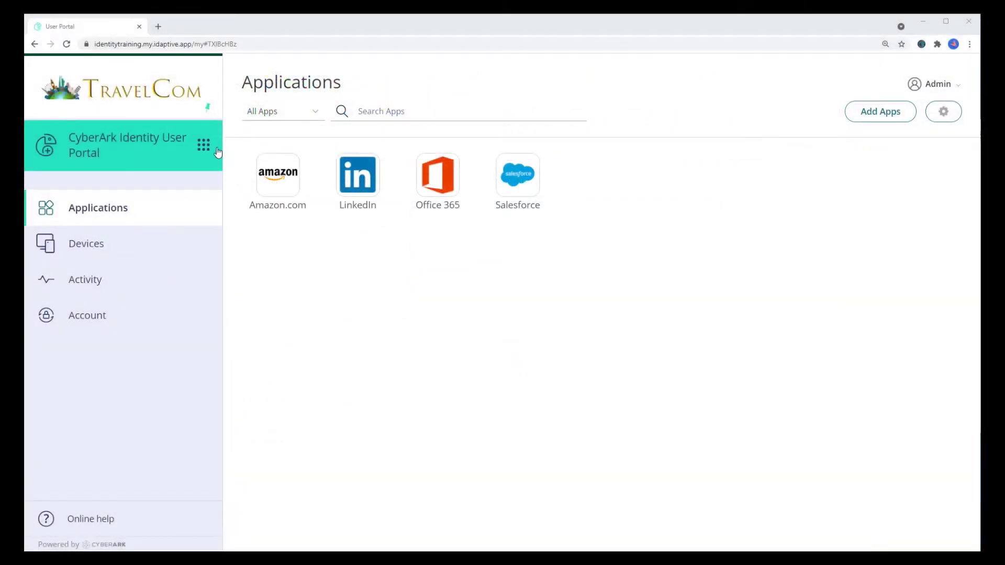
Step: Switch from the TravelCom user portal to the Admin Portal Dashboards via the app switcher
click(203, 145)
click(373, 148)
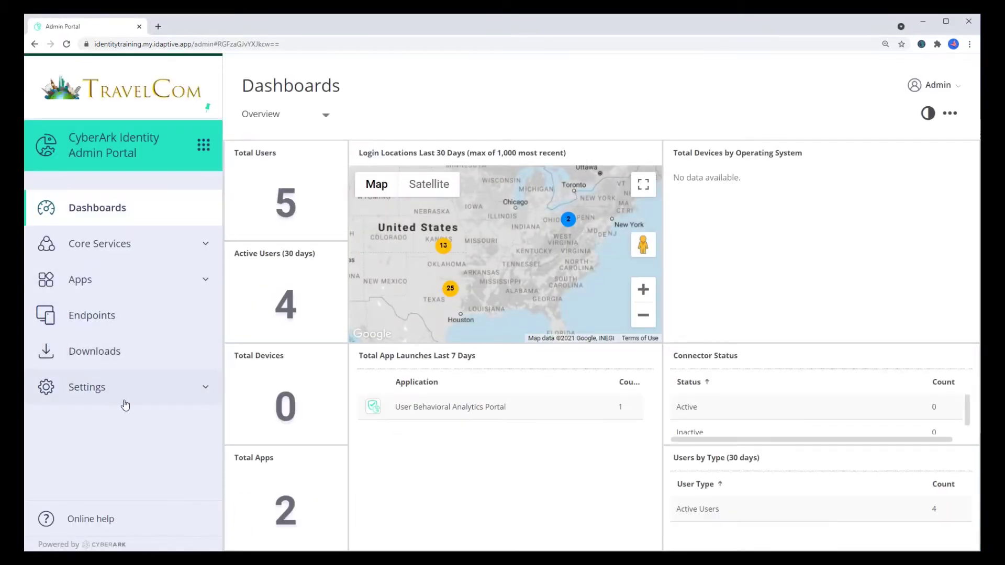
Step: Upload the Travelcom long logo as the Email Image in Settings > Customization
click(112, 396)
click(106, 417)
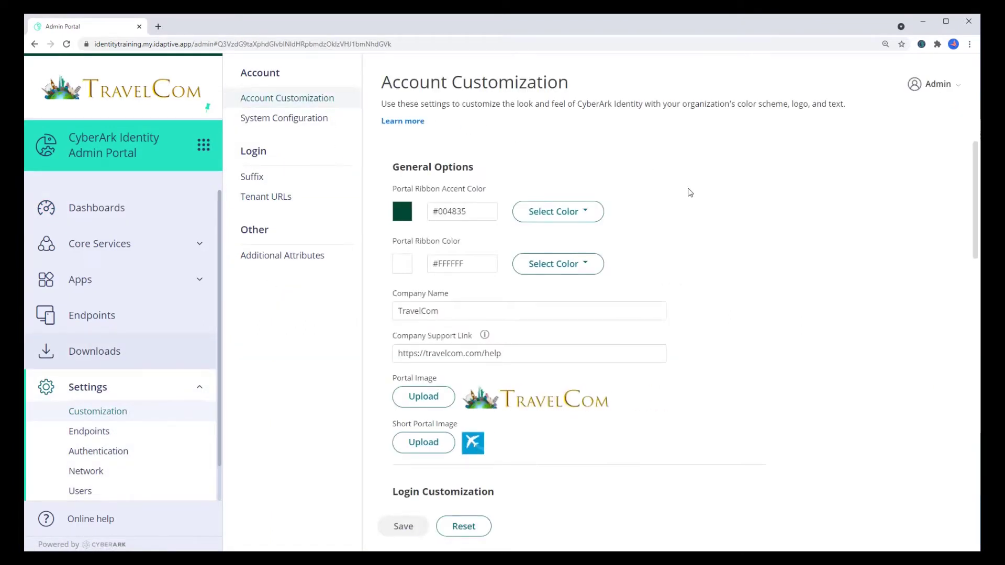
scroll(684, 188, down, 2)
scroll(685, 189, down, 3)
scroll(689, 192, down, 2)
scroll(689, 193, down, 1)
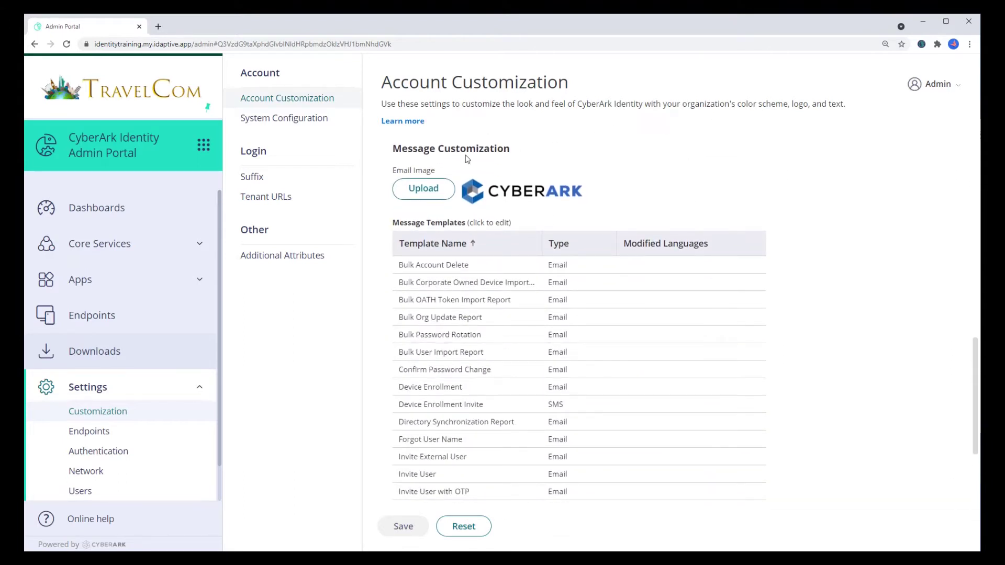
click(407, 195)
click(261, 242)
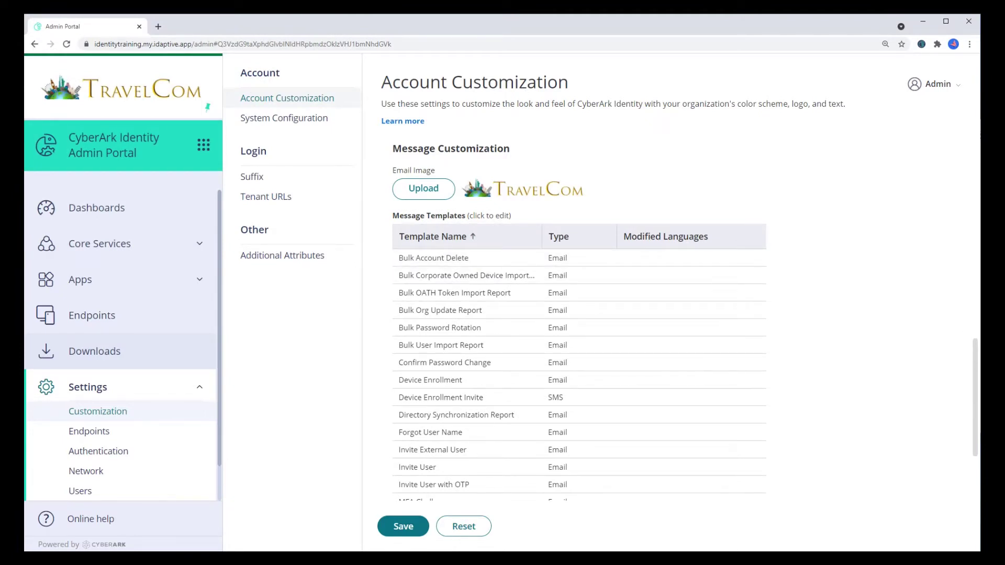
Step: Open the Invite User email template and switch its language to Spanish
click(450, 470)
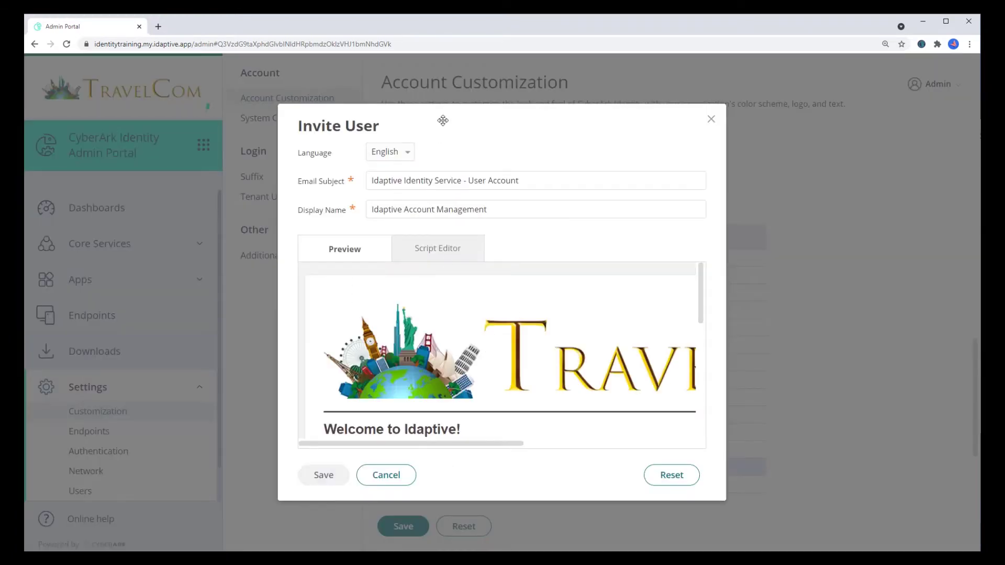
click(409, 157)
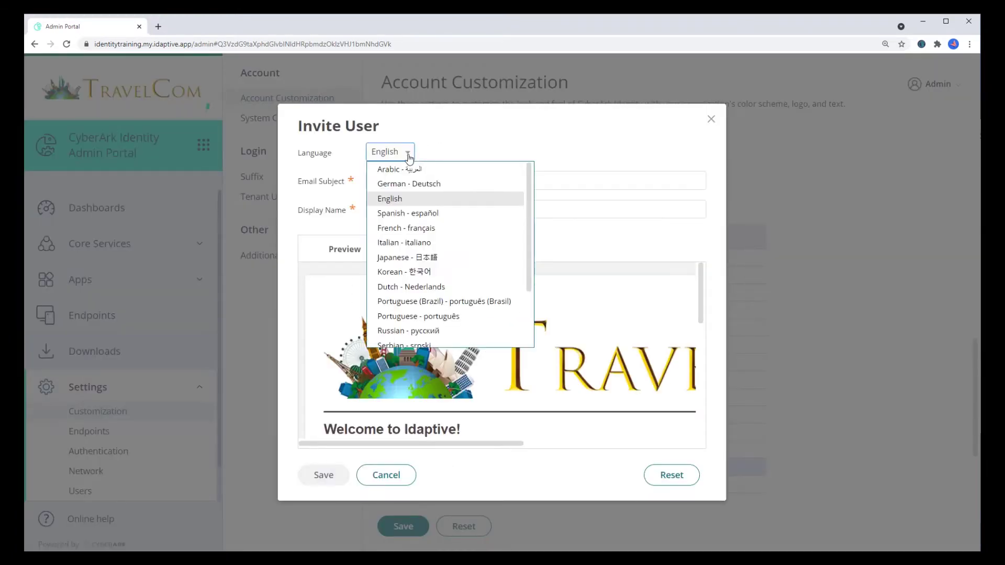
click(407, 214)
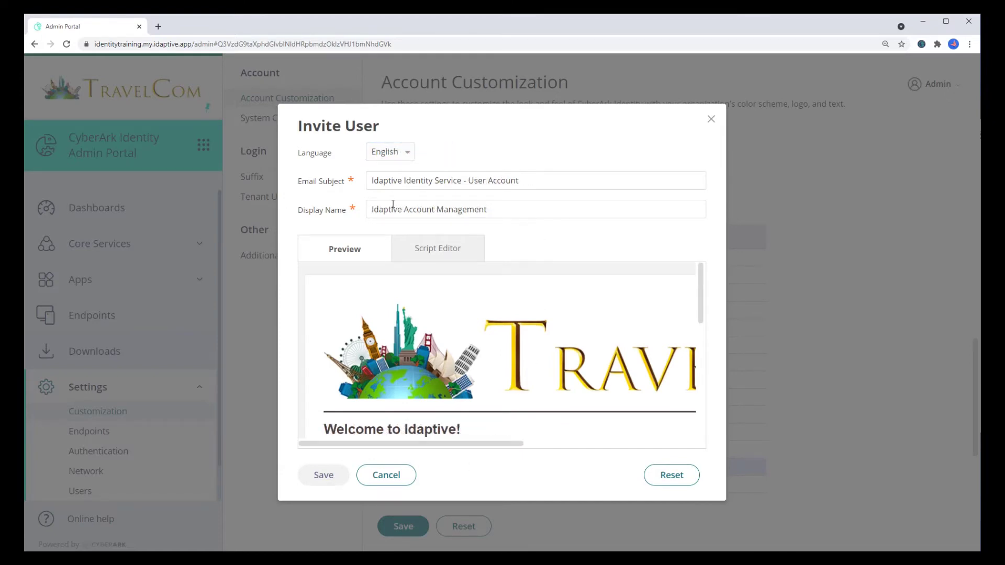
Step: Change 'Idaptive' to 'Identity' in the display name, remove 'Idaptive' from the subject, and save
drag(373, 209, 402, 209)
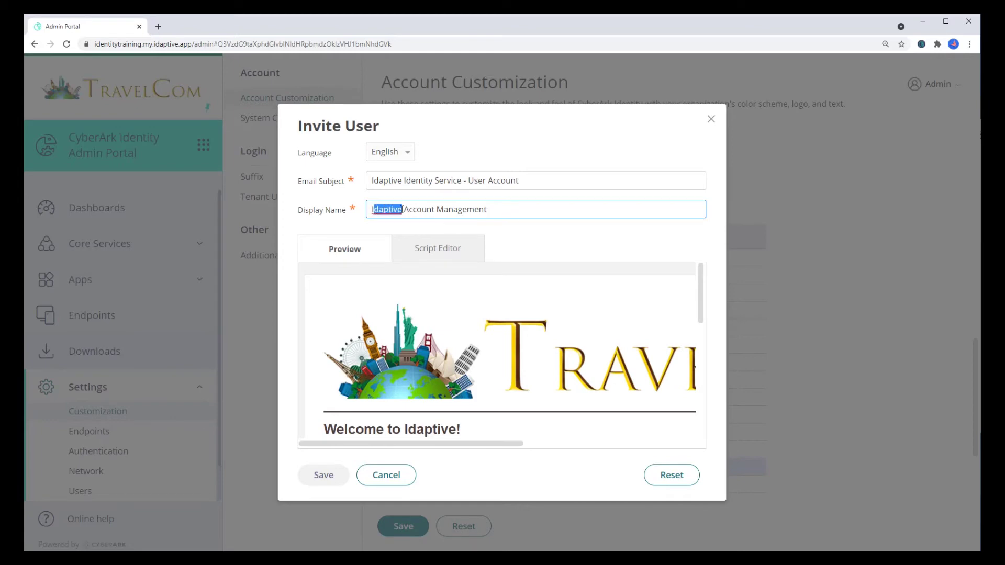
text(Identity)
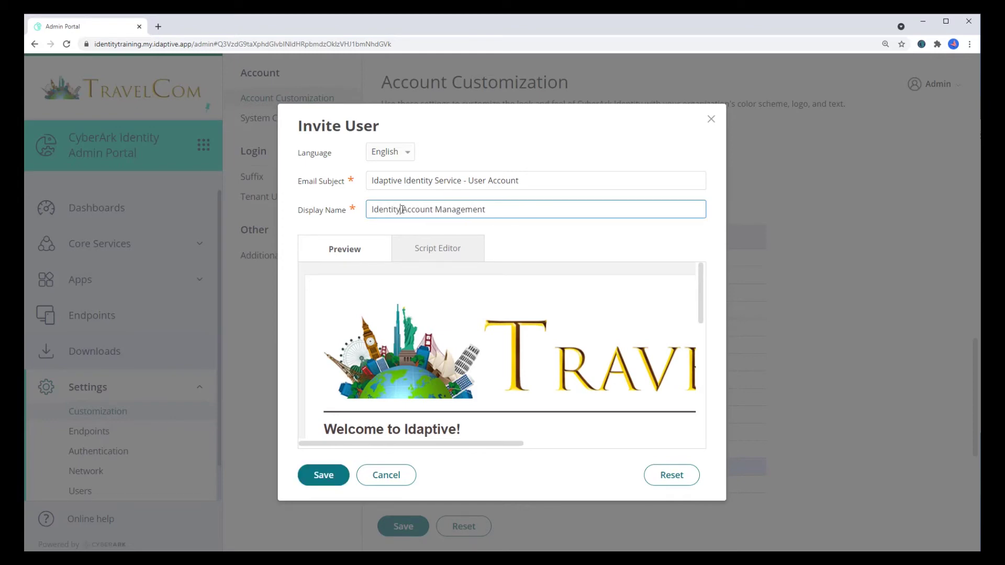
double_click(394, 181)
key(BackSpace)
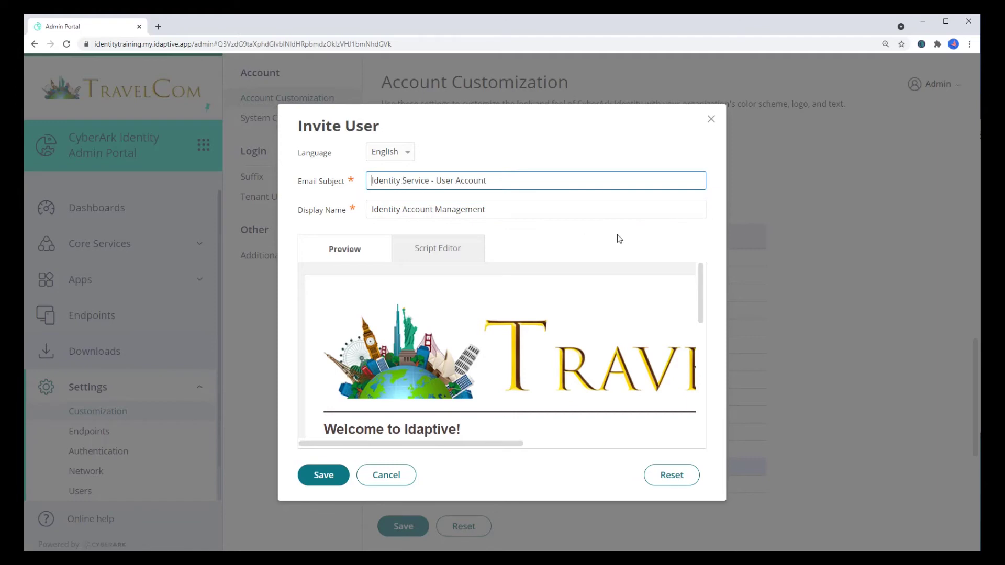
click(618, 238)
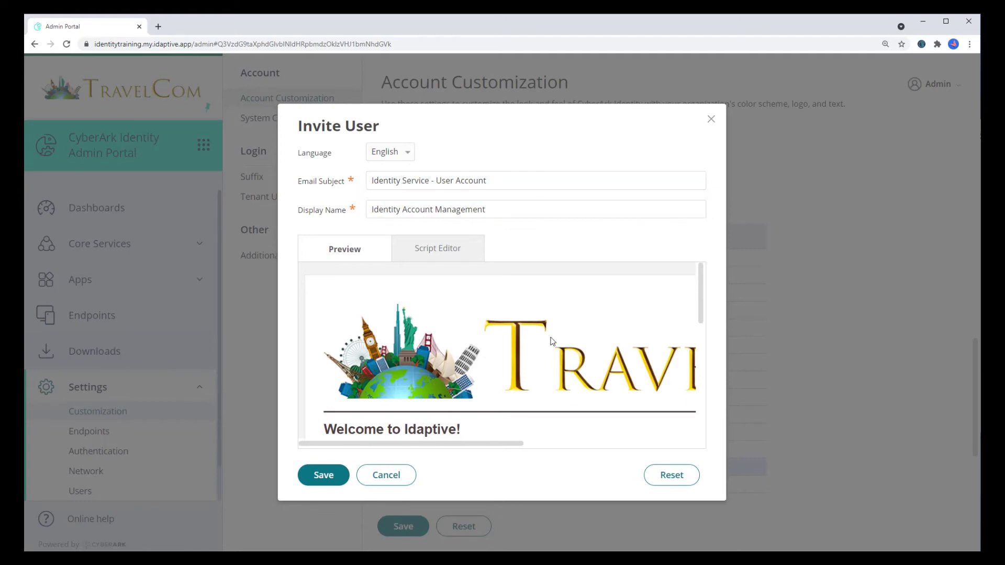
click(331, 475)
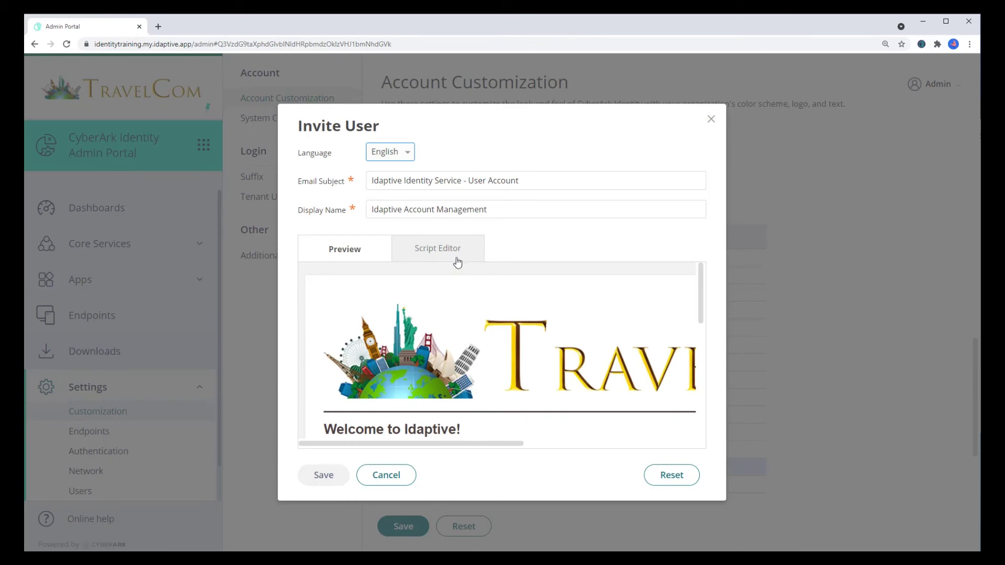
Step: Review the Invite User template's HTML, then reset it to default and confirm
click(458, 262)
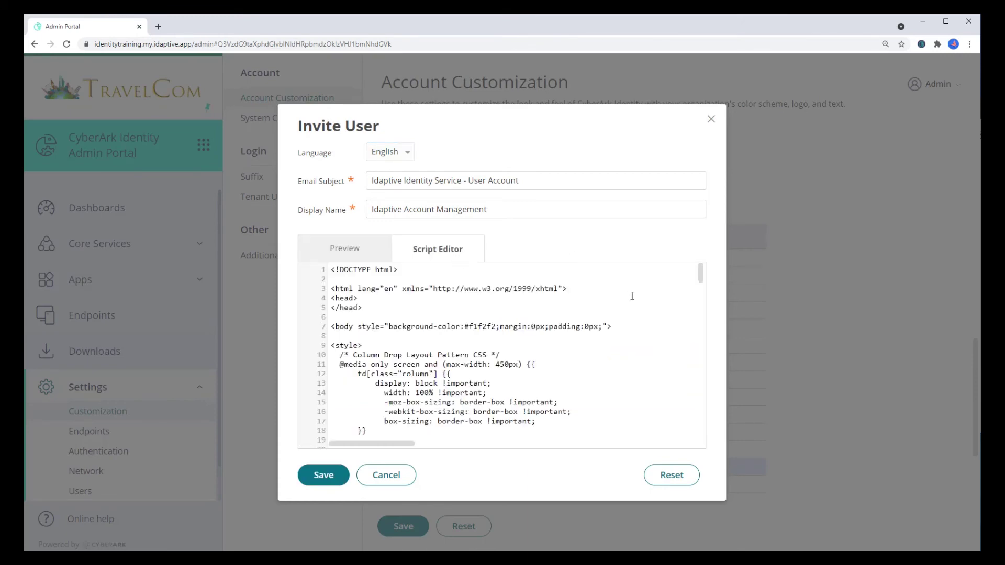
scroll(632, 296, down, 2)
scroll(632, 296, down, 2)
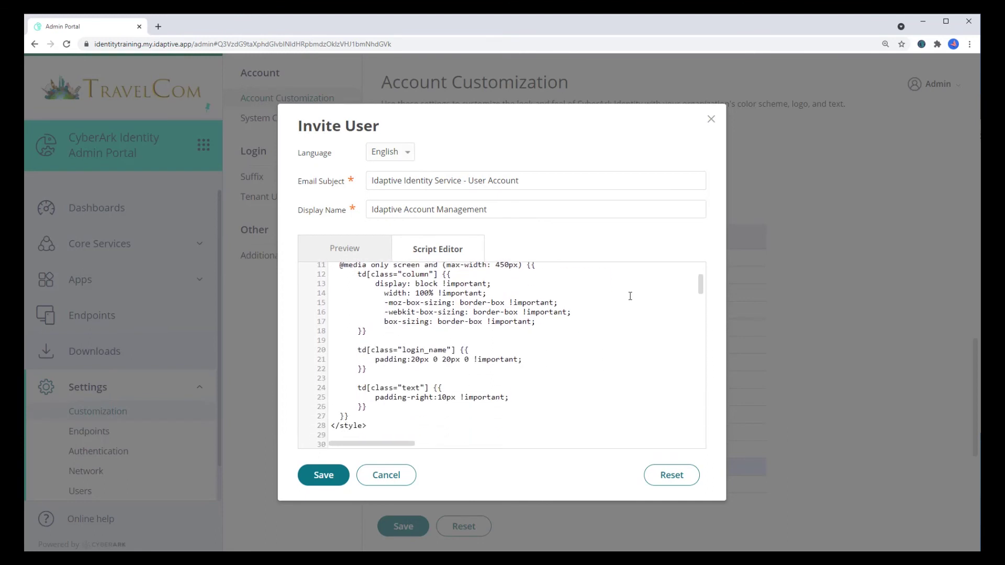
scroll(630, 297, down, 2)
scroll(628, 295, down, 2)
scroll(627, 294, down, 1)
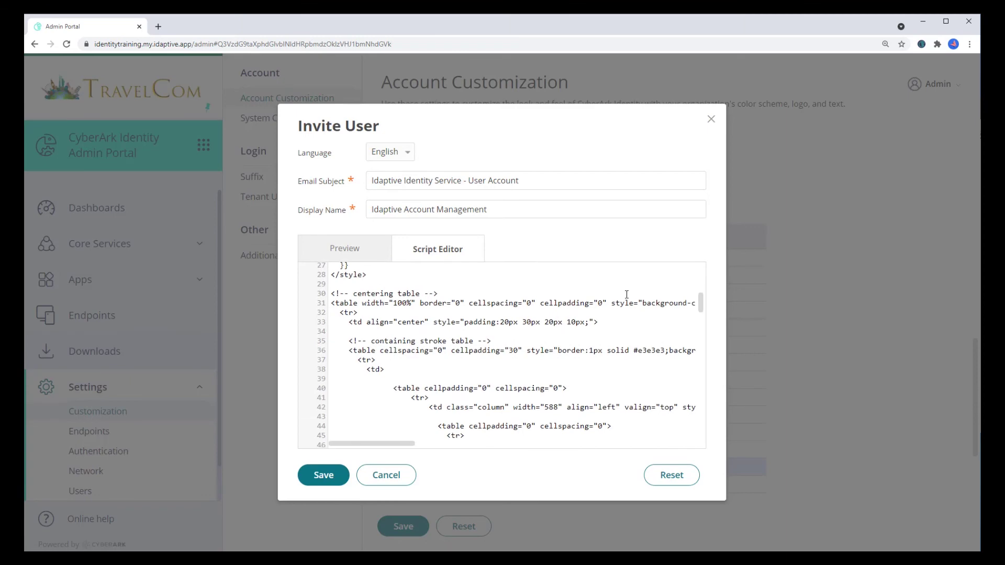
scroll(626, 295, down, 1)
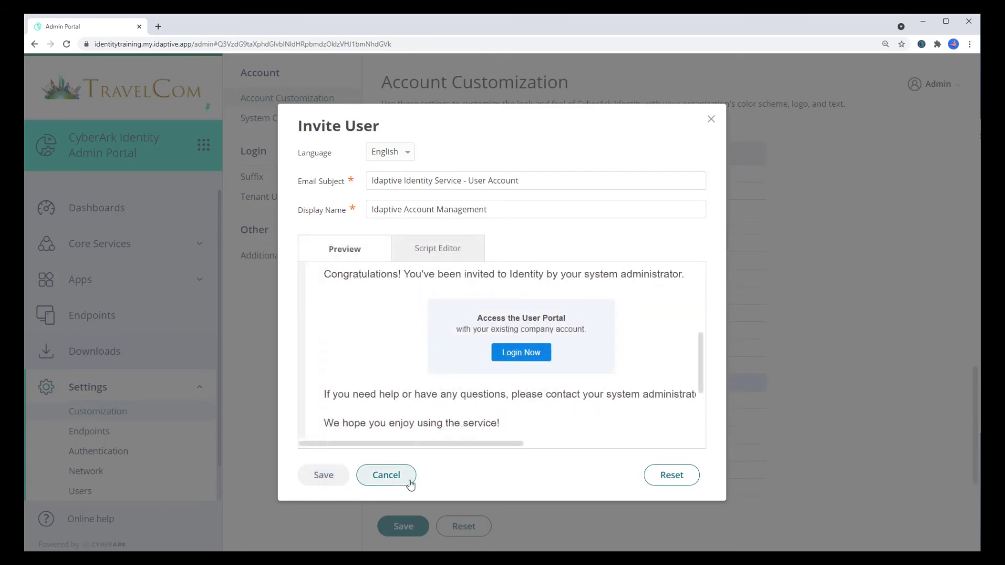
click(672, 475)
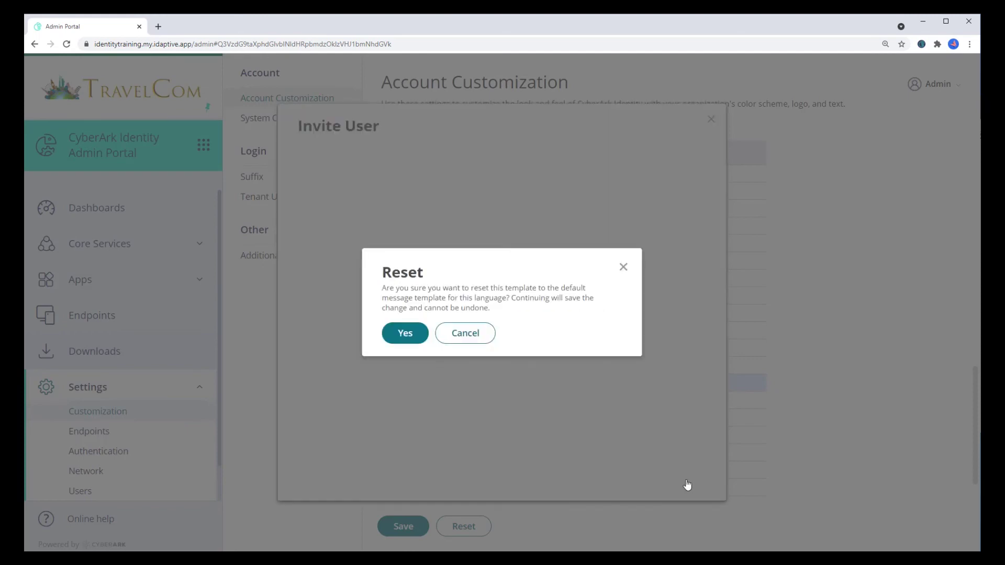
click(406, 333)
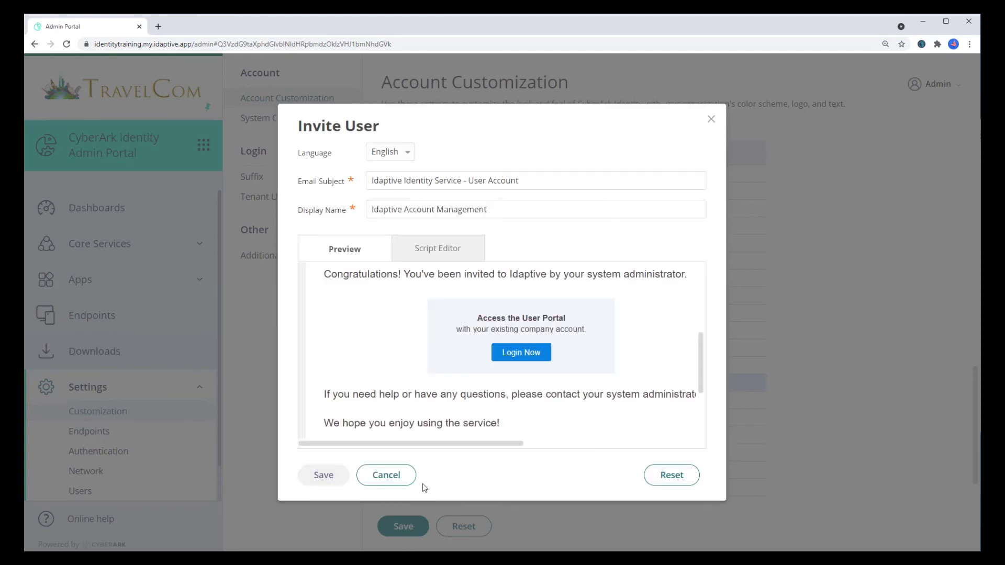